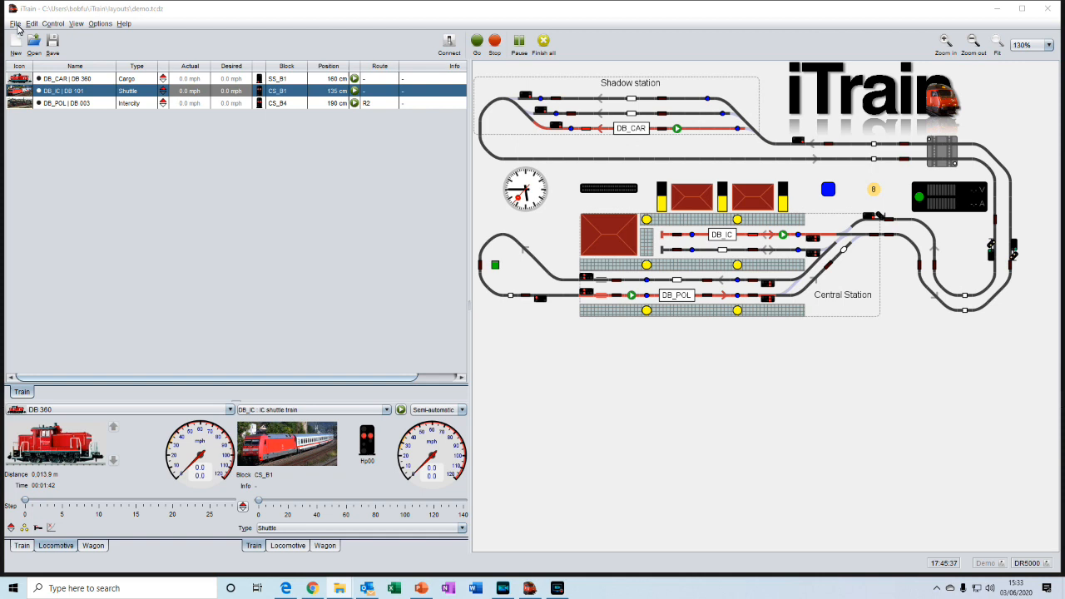
Step: Save a copy of the demo layout as Tut_03.tcdz in the layouts folder
click(16, 24)
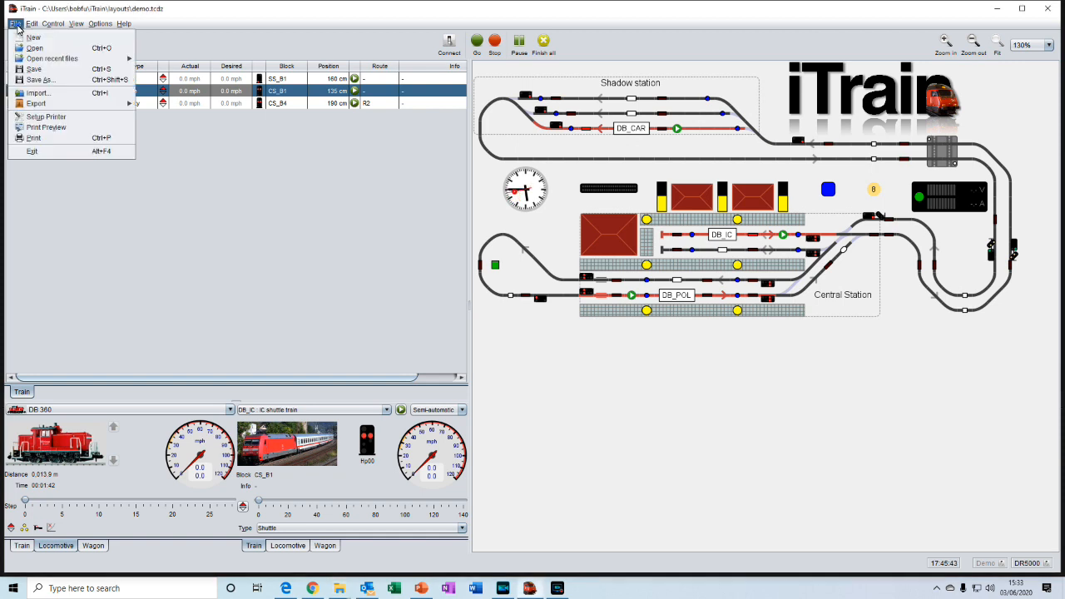
click(36, 81)
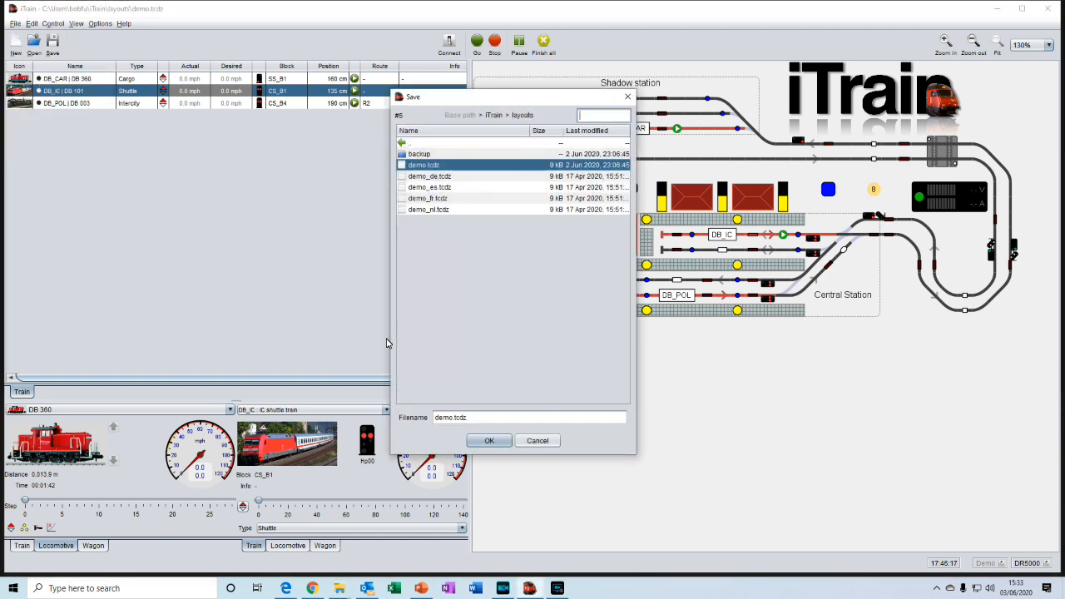
click(453, 420)
drag(452, 422, 433, 422)
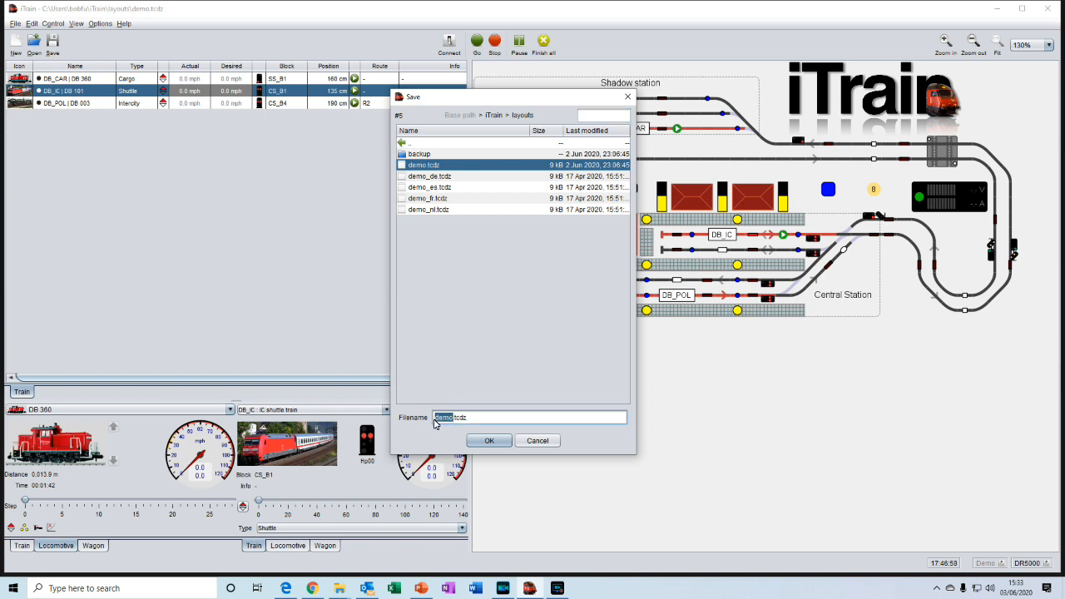
text(Tut_03)
click(488, 442)
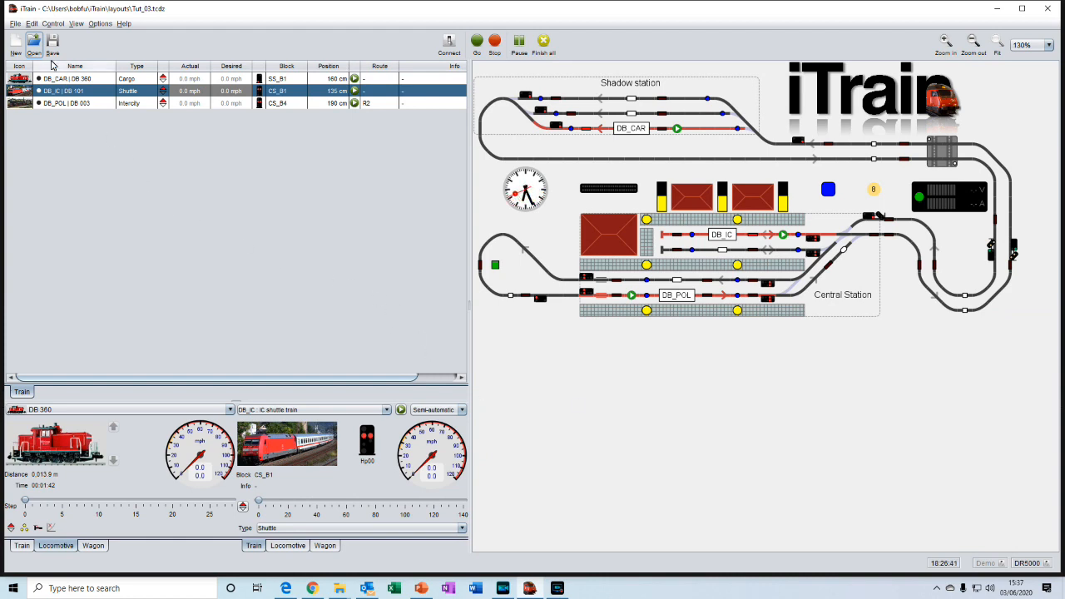
Step: Bring up the saved layout files in the layouts folder for opening
click(33, 41)
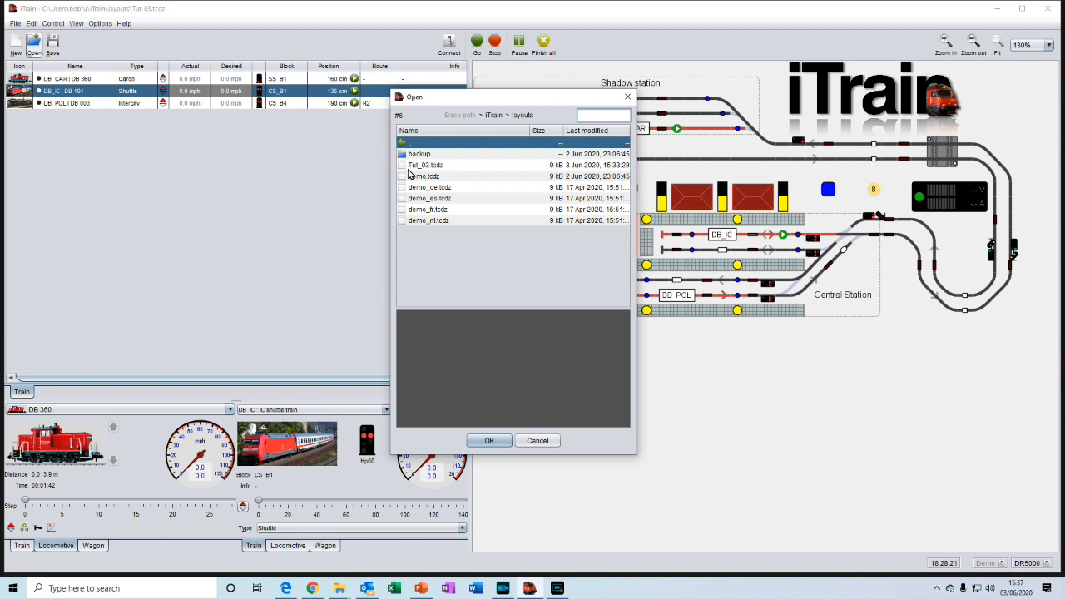
click(486, 438)
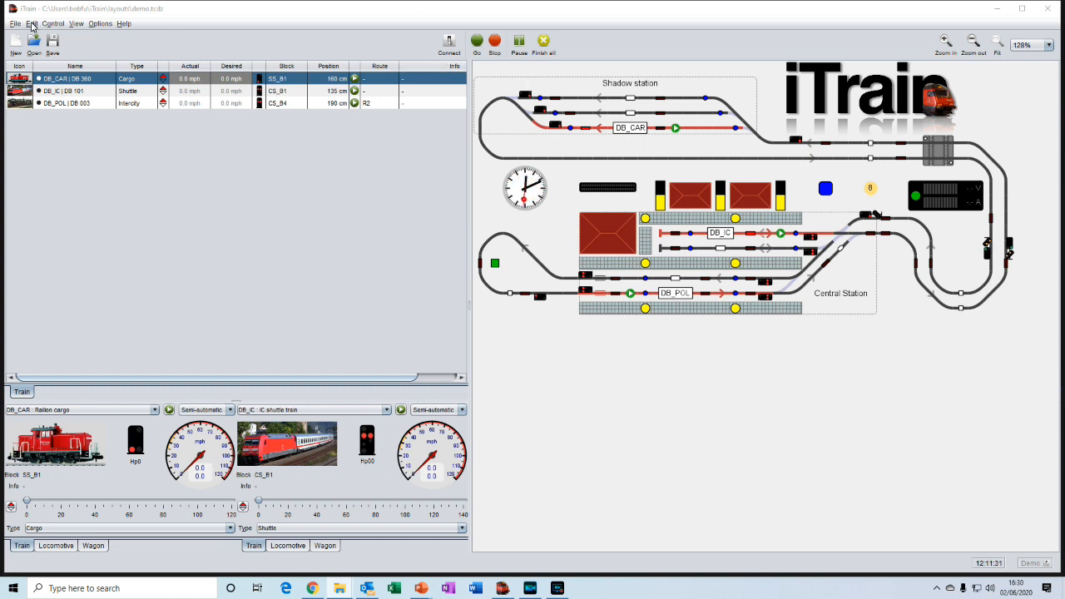
Step: Add a new interface of type DR5000 USB (LocoNet) and name it DR5000
click(31, 24)
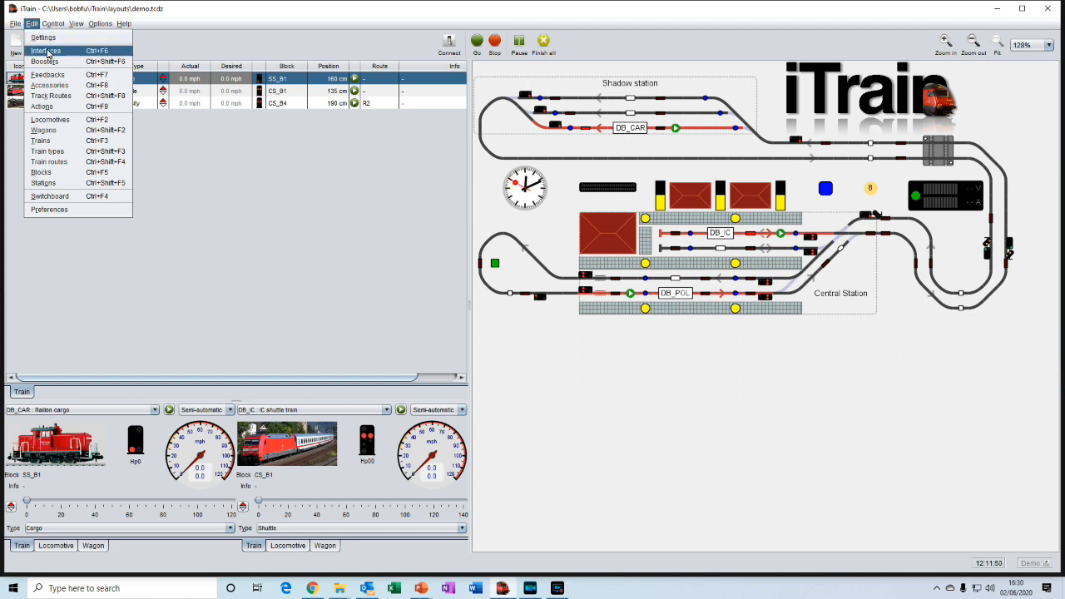
click(47, 52)
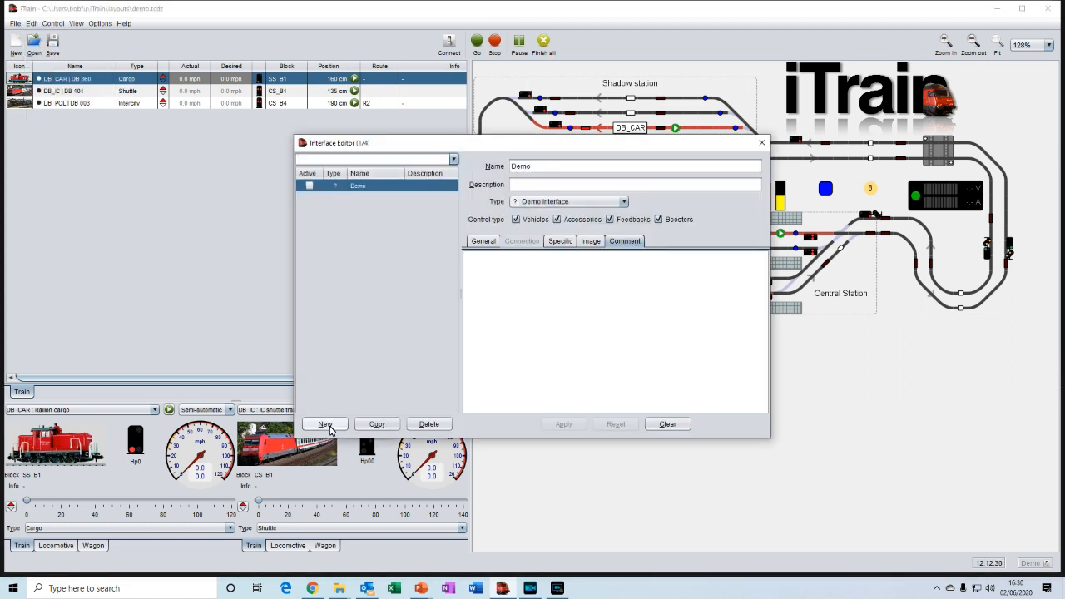
click(326, 424)
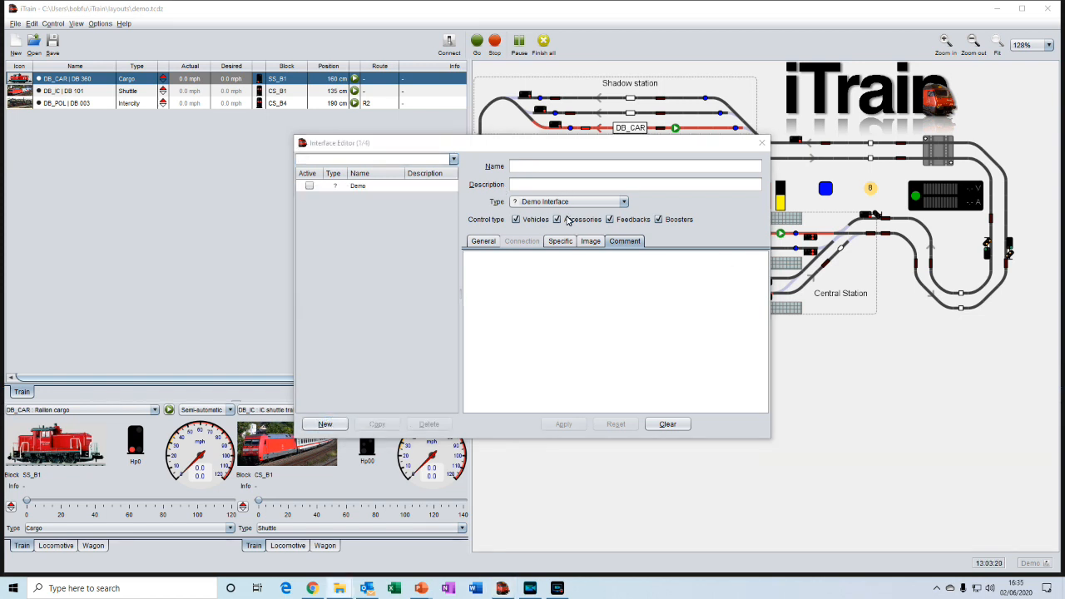
click(624, 203)
mouse_move(625, 236)
mouse_down()
mouse_move(633, 395)
mouse_move(625, 220)
mouse_up()
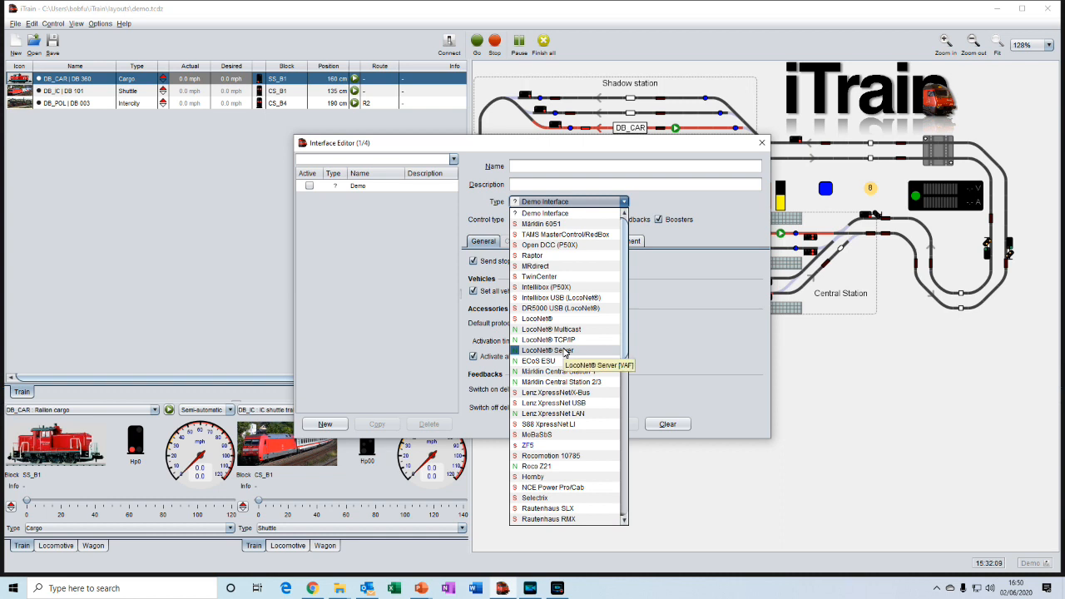
click(543, 310)
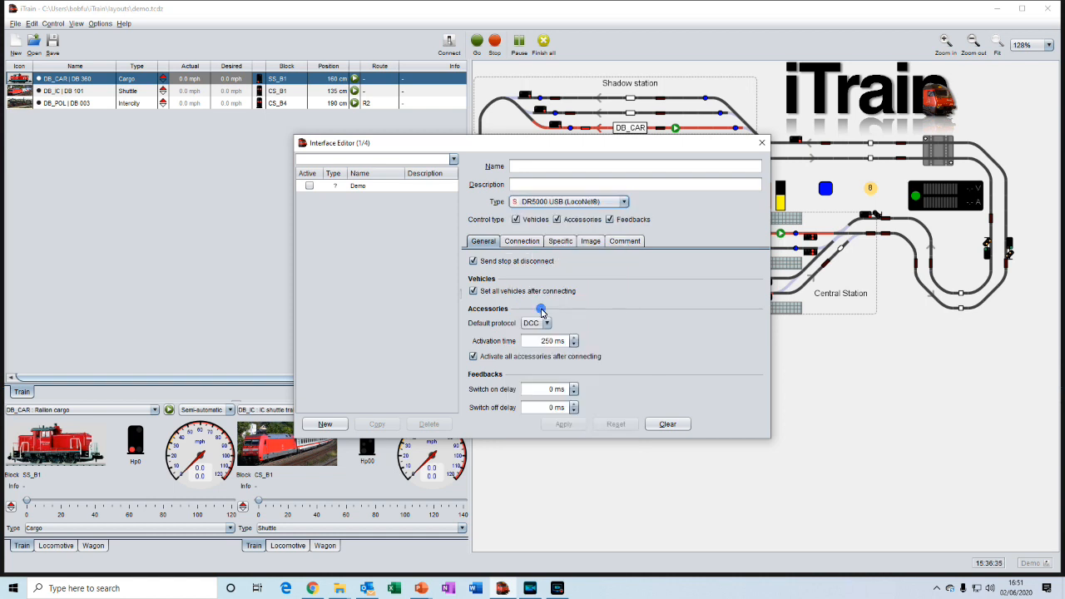
click(525, 171)
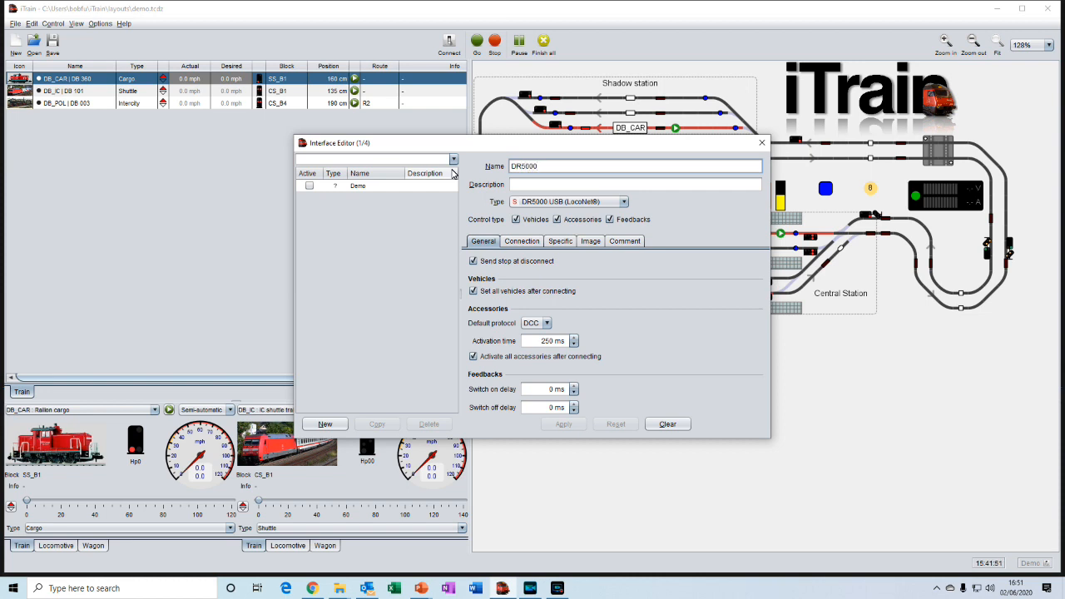
click(560, 185)
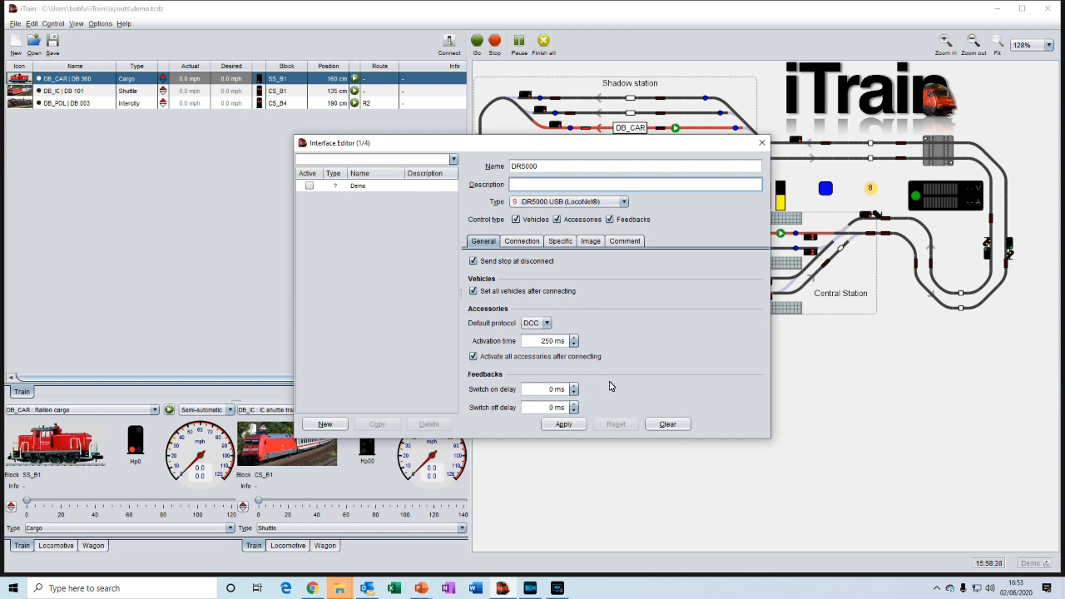
Step: List the serial ports available in the DR5000 interface's connection settings
click(520, 243)
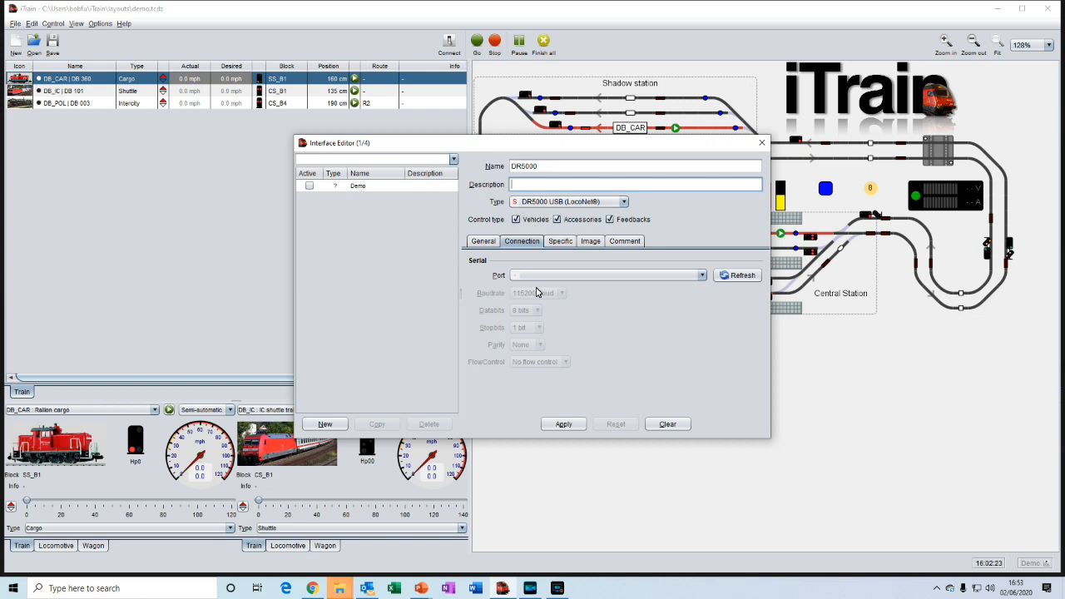
click(701, 277)
click(702, 277)
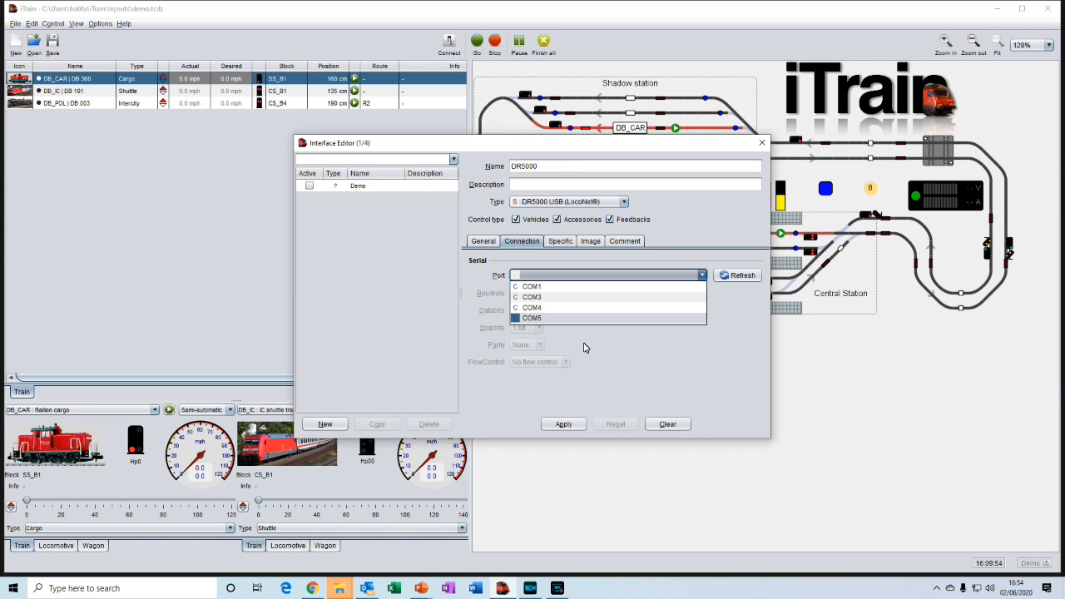
Step: Look up in Windows Device Manager which COM port the DR5000 uses for LocoNet, and close it again
click(79, 590)
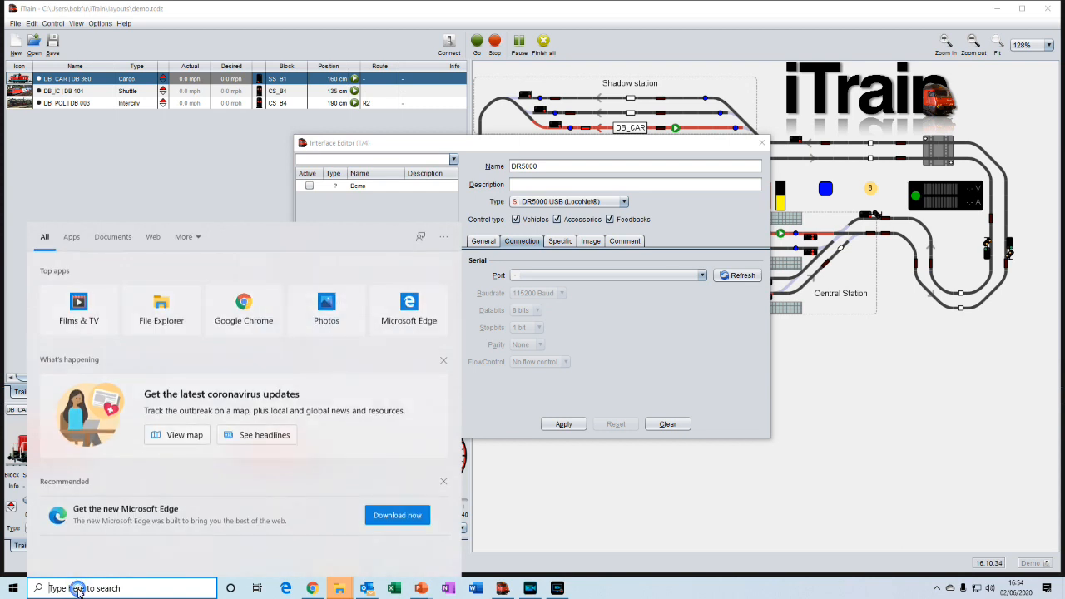
text(devv)
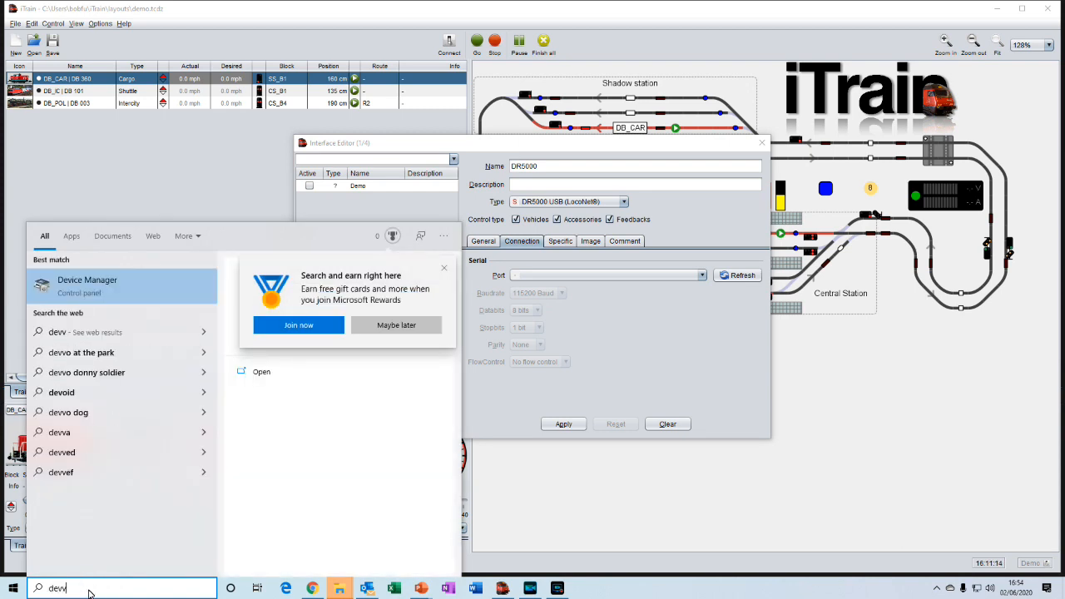
click(75, 286)
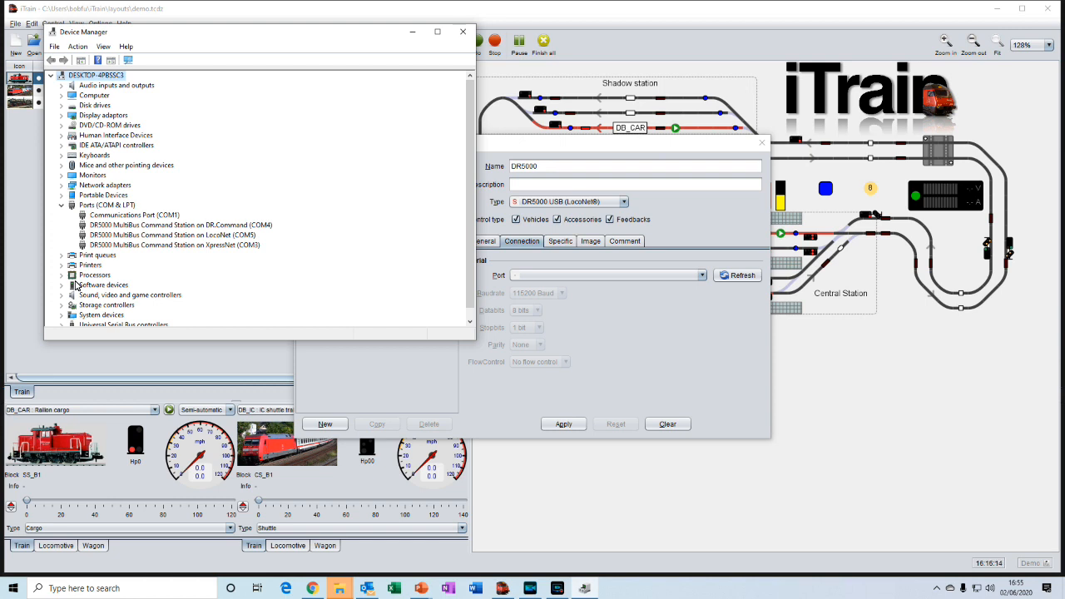
click(463, 31)
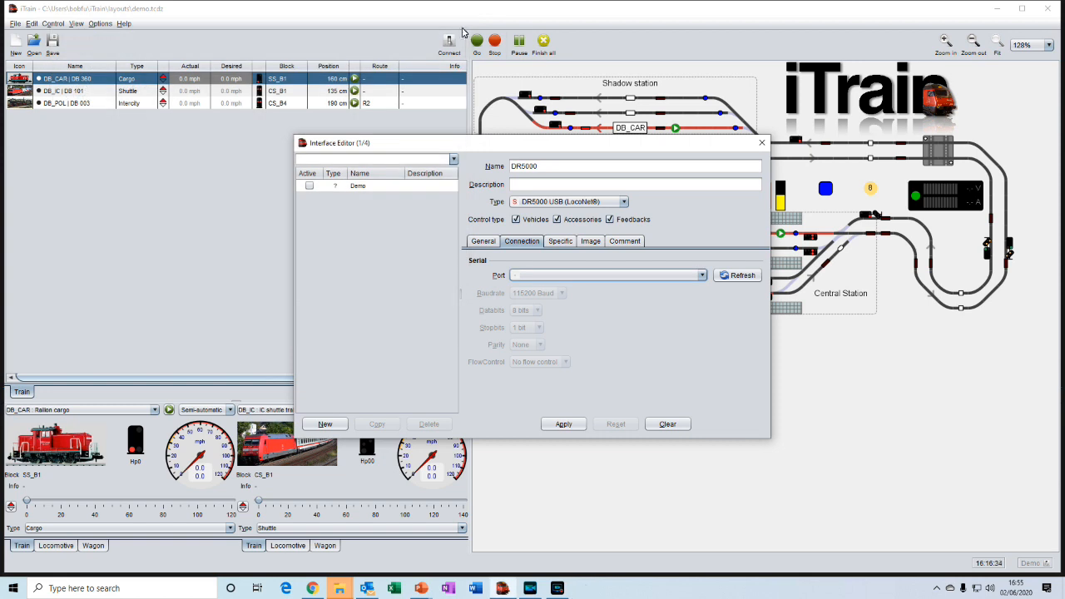
Step: Set the DR5000 interface's serial port to COM5
click(702, 276)
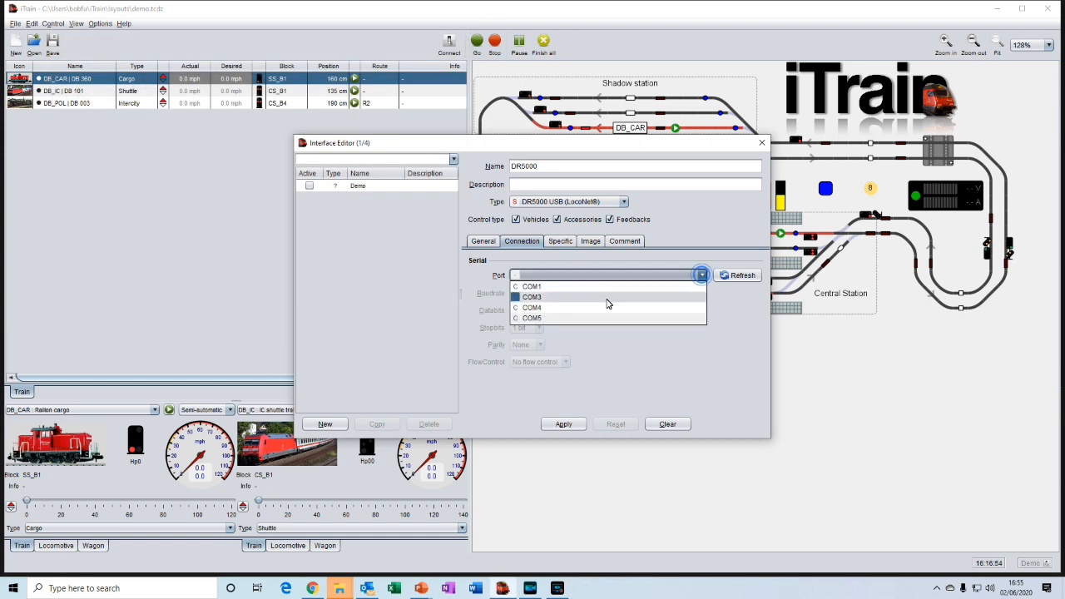
click(549, 320)
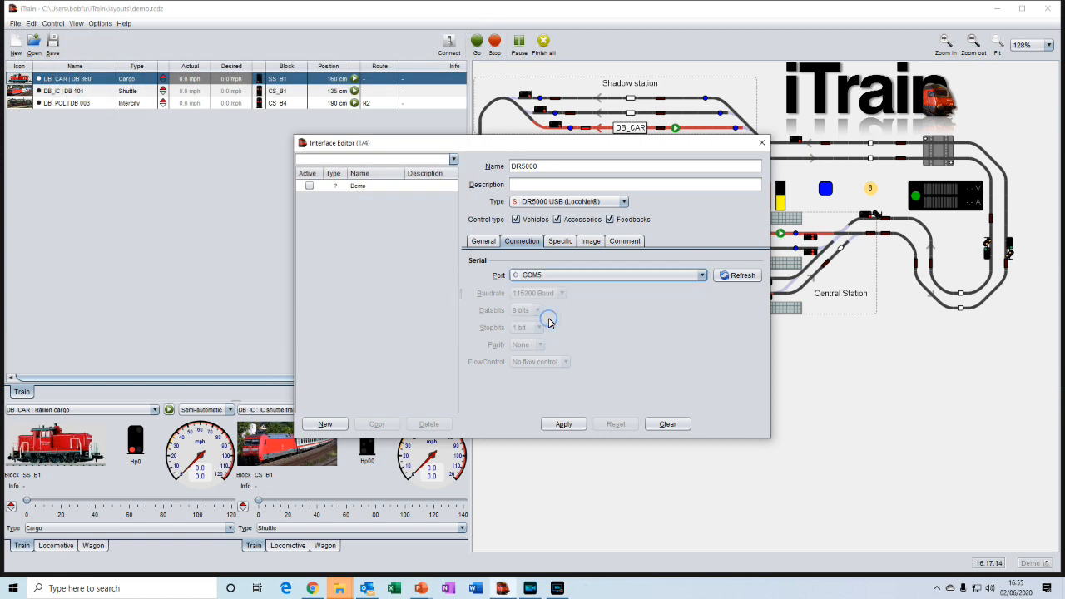
Step: Switch the interface type to ECoS ESU to view its network connection settings, and return it to DR5000 USB (LocoNet)
click(625, 202)
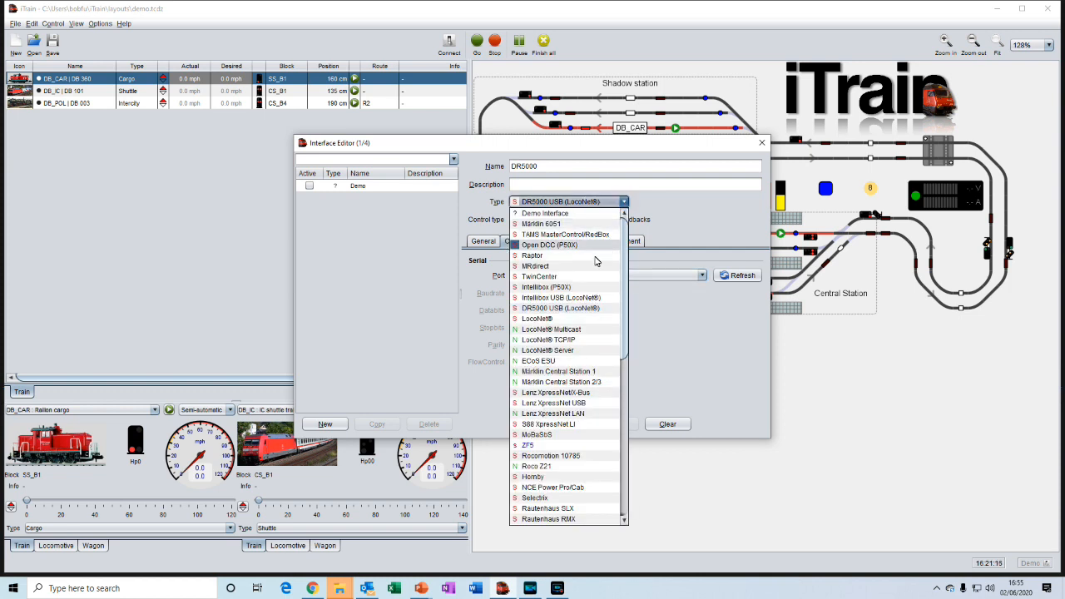
click(538, 362)
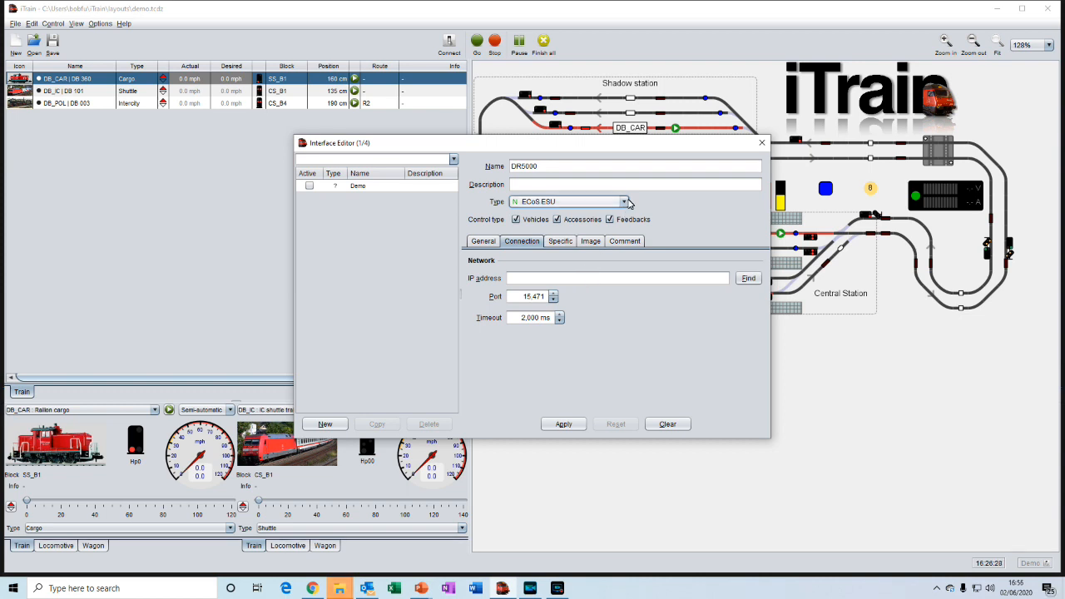
click(624, 202)
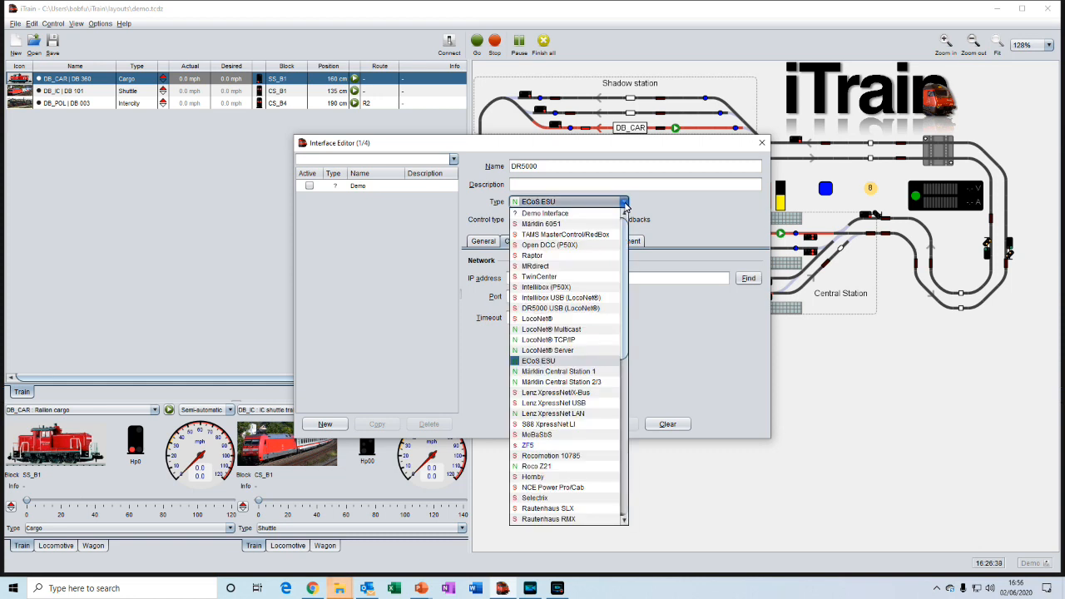
click(549, 308)
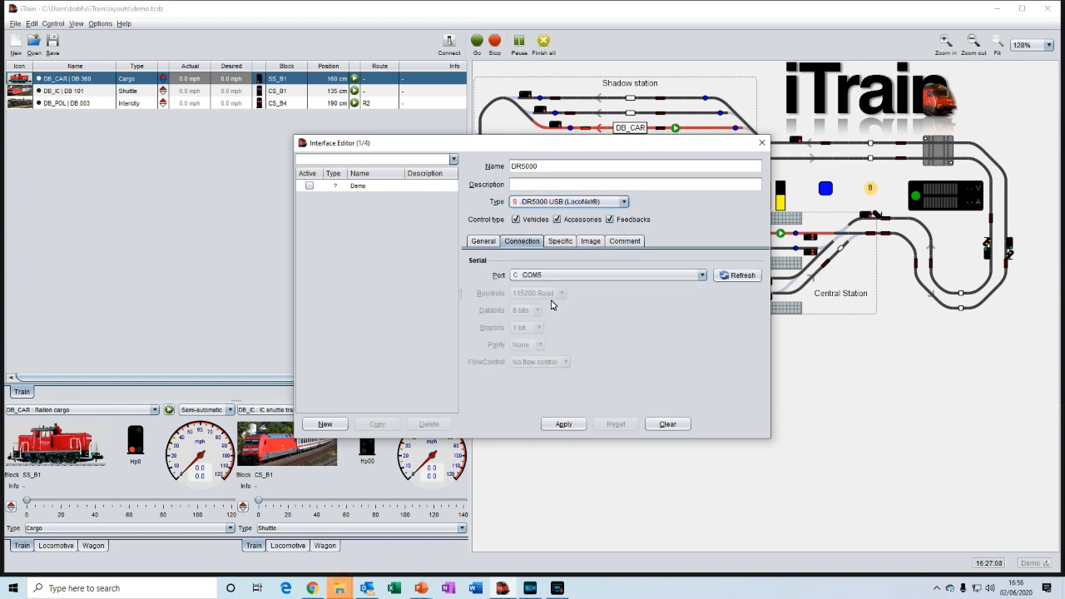
Step: Review the DR5000 interface's specific, image, comment and general settings
click(559, 241)
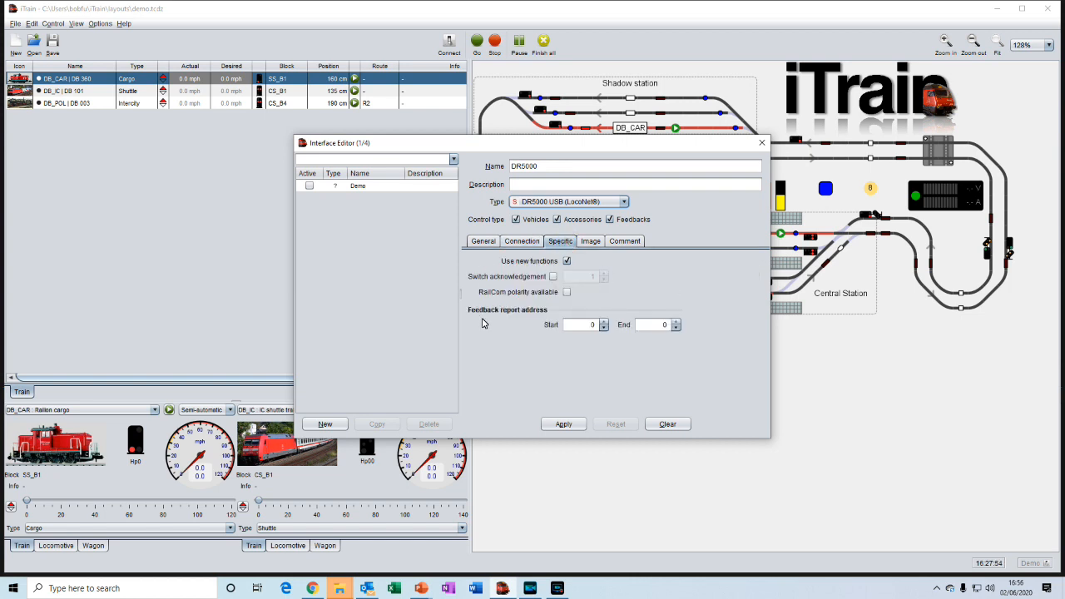
click(567, 260)
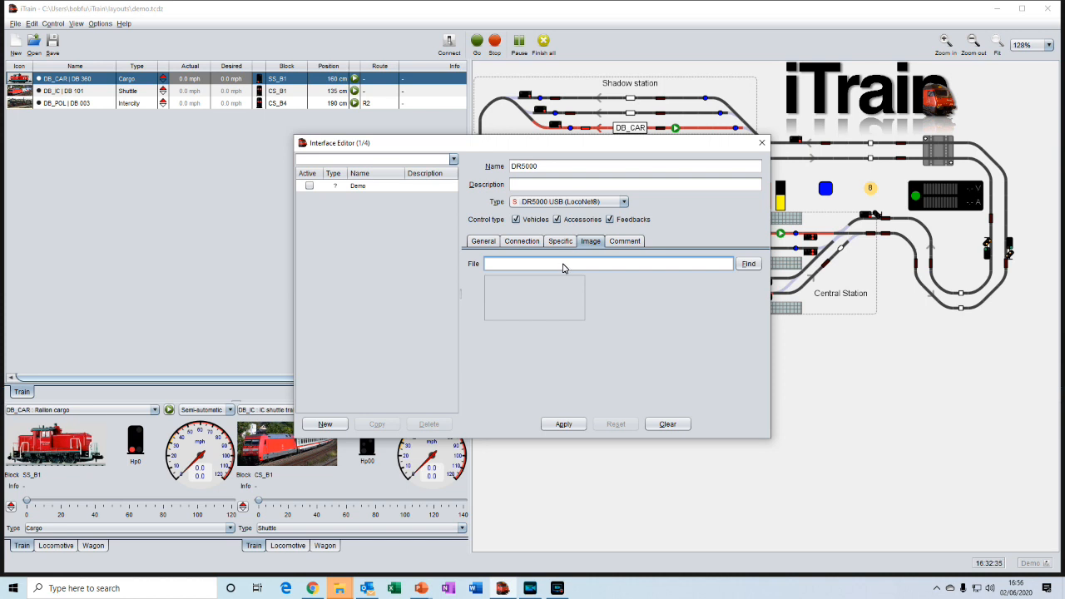
click(628, 241)
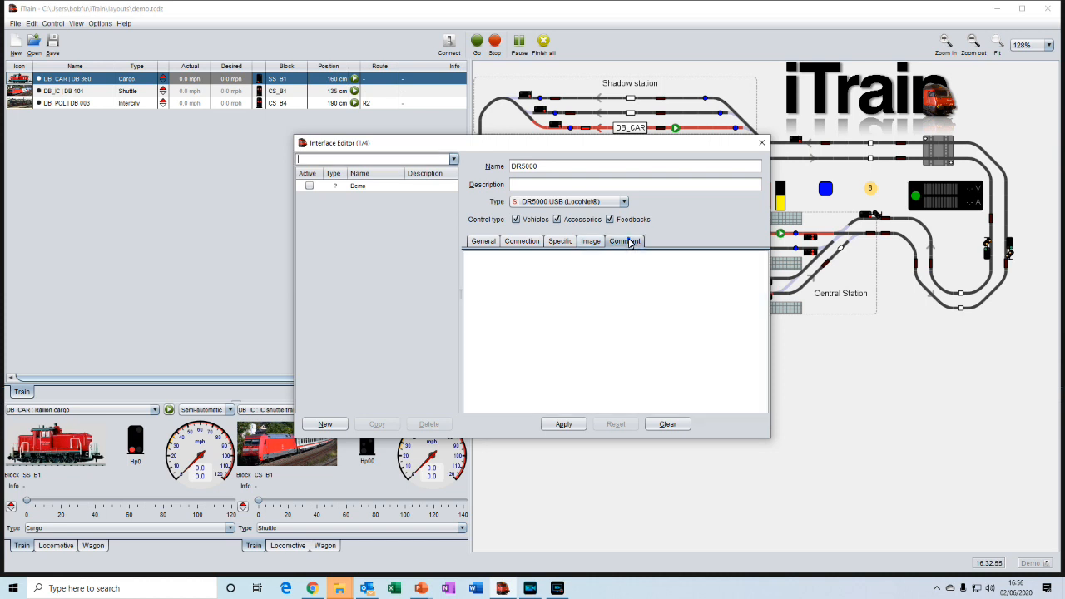
click(485, 242)
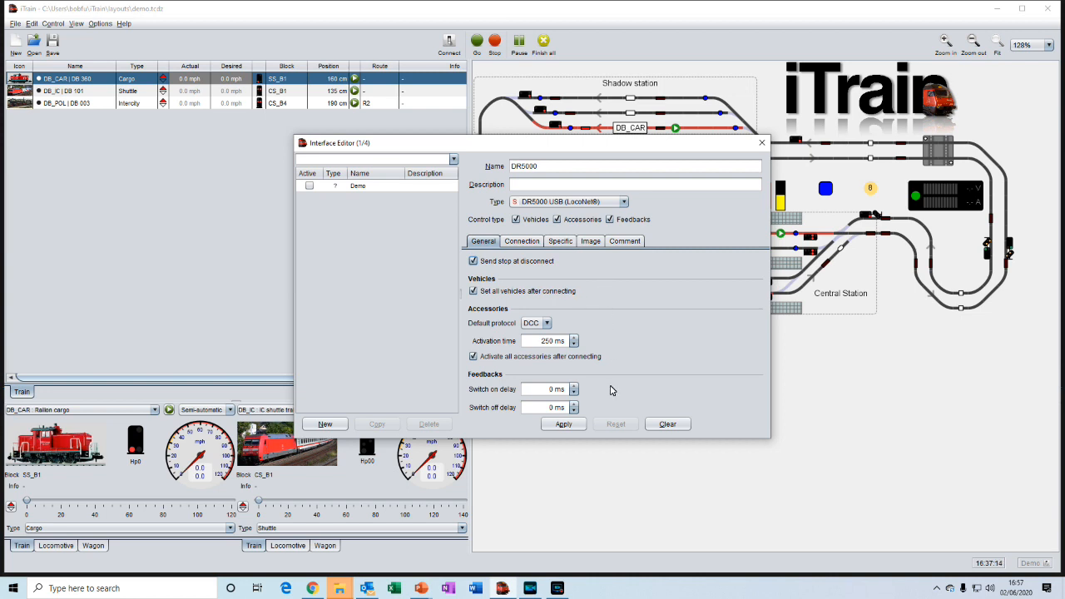
Step: Apply the DR5000 interface settings and close the Interface Editor
click(563, 425)
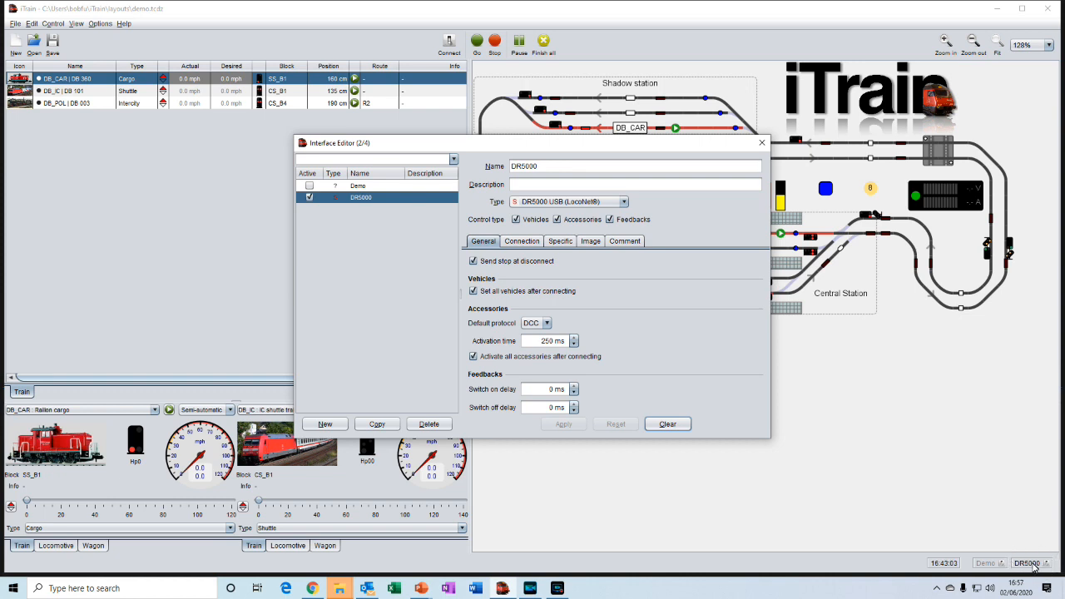
click(763, 146)
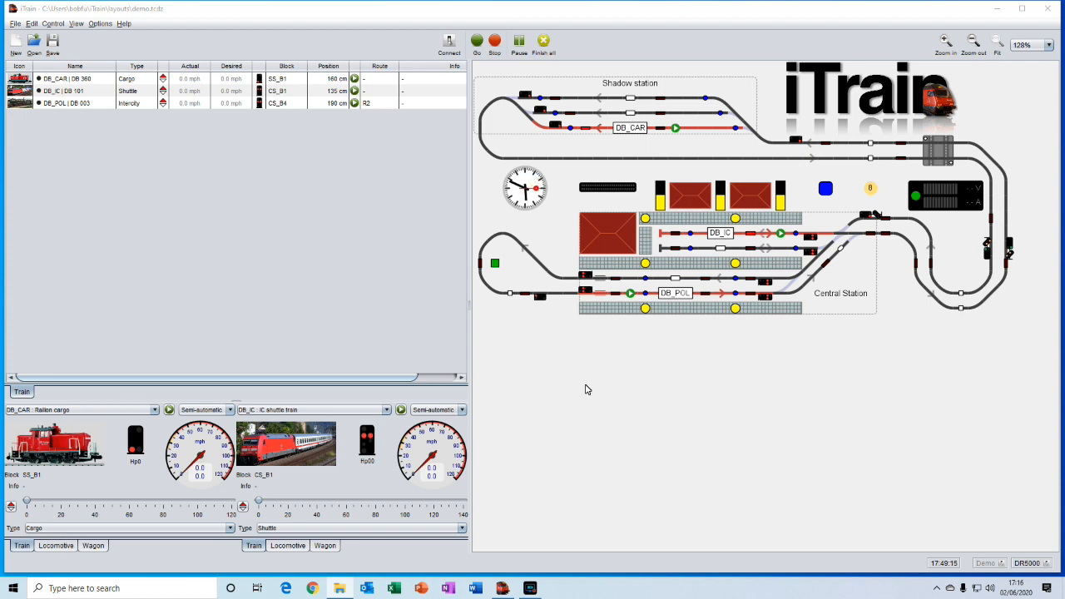
Step: Connect to the DR5000 and test the link by repeatedly switching the track power off and on
click(449, 45)
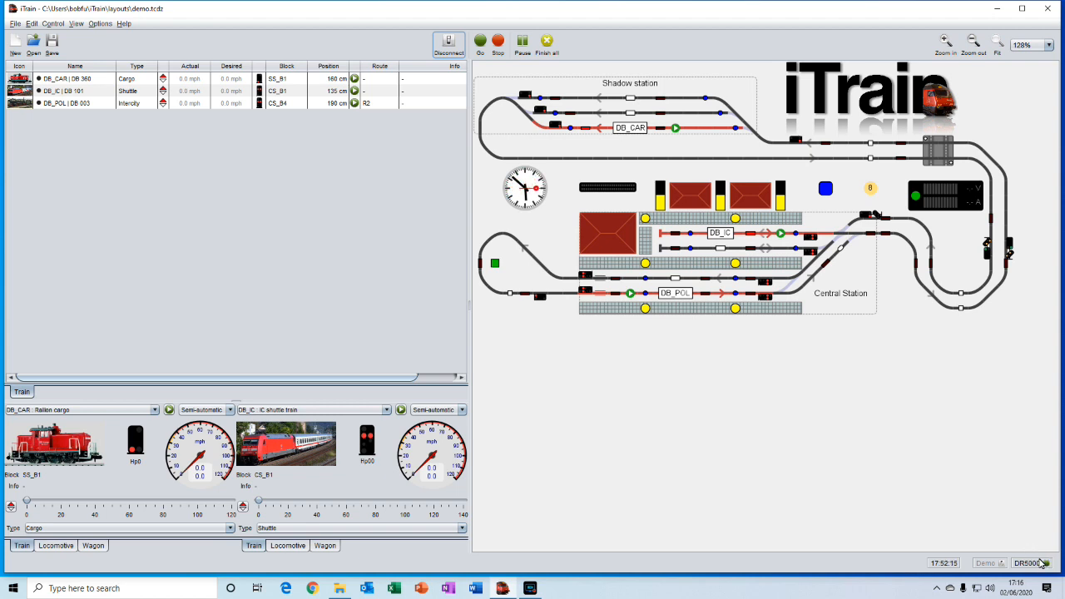
click(498, 44)
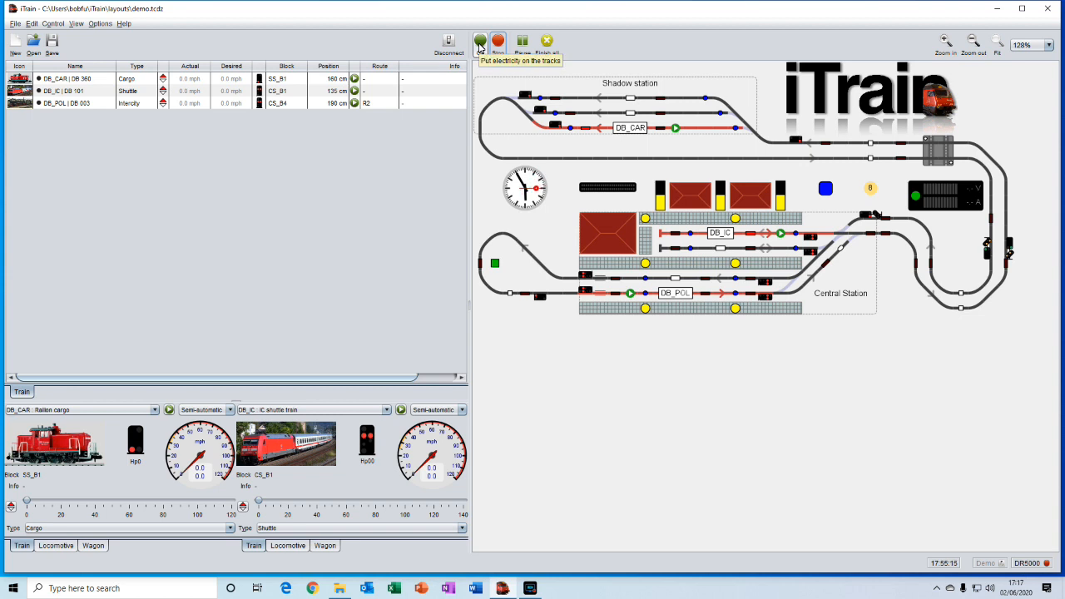
click(480, 43)
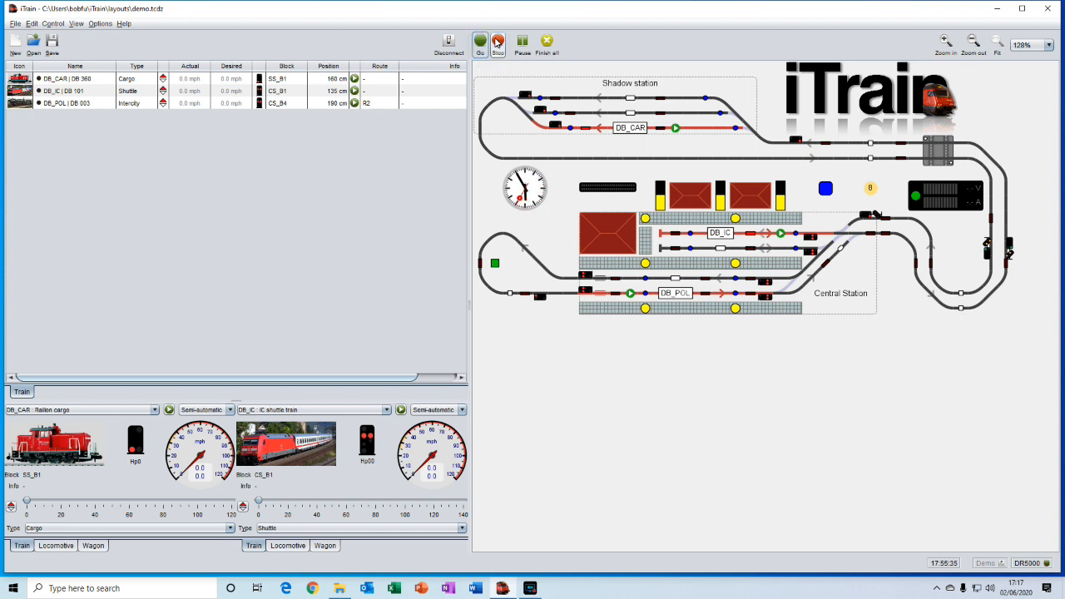
click(498, 44)
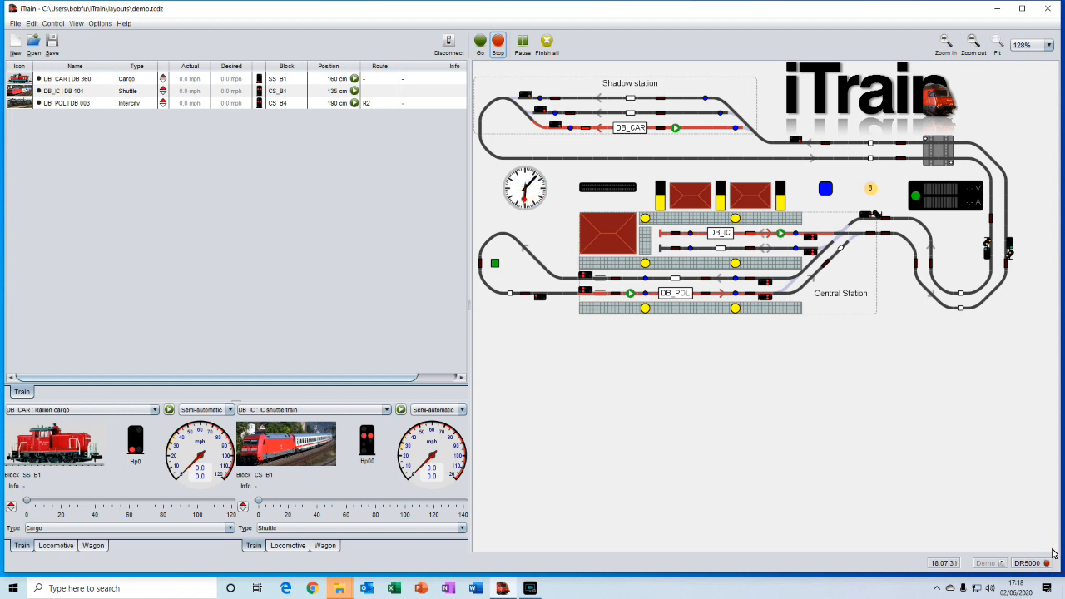
click(480, 42)
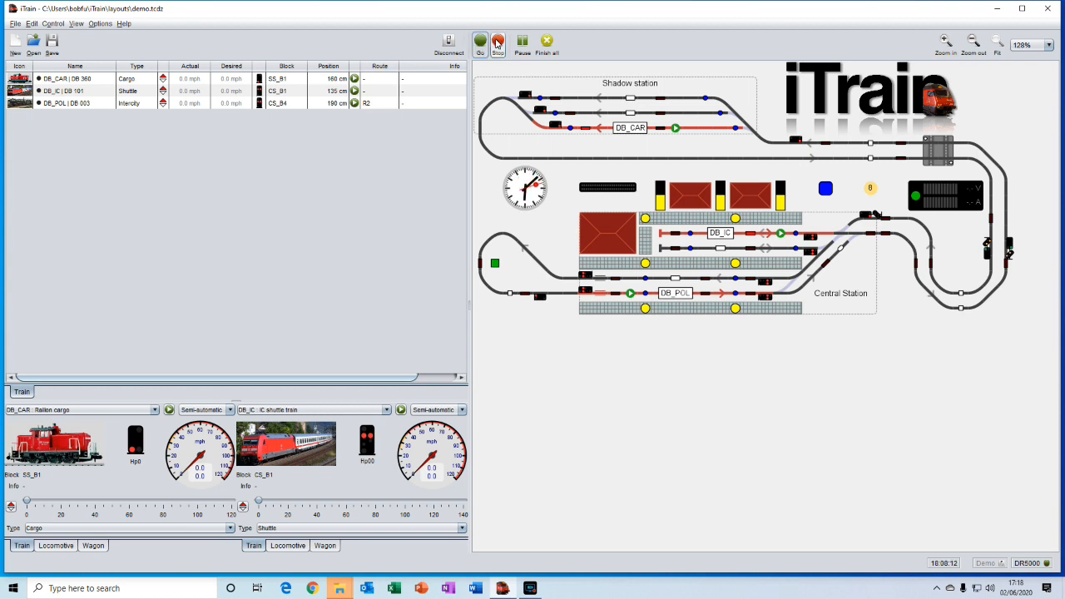
click(498, 43)
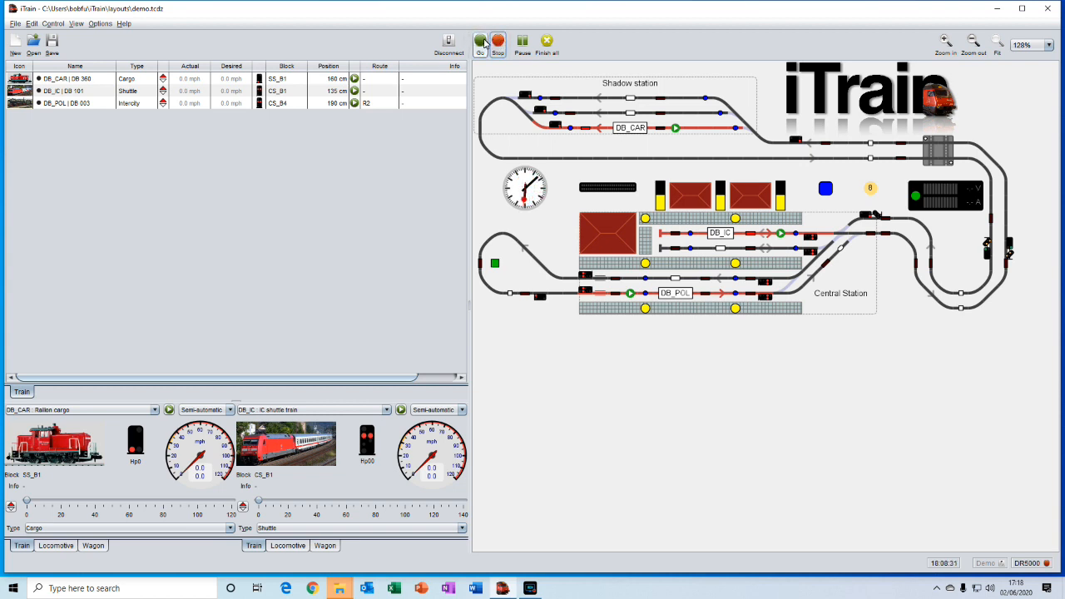
click(482, 43)
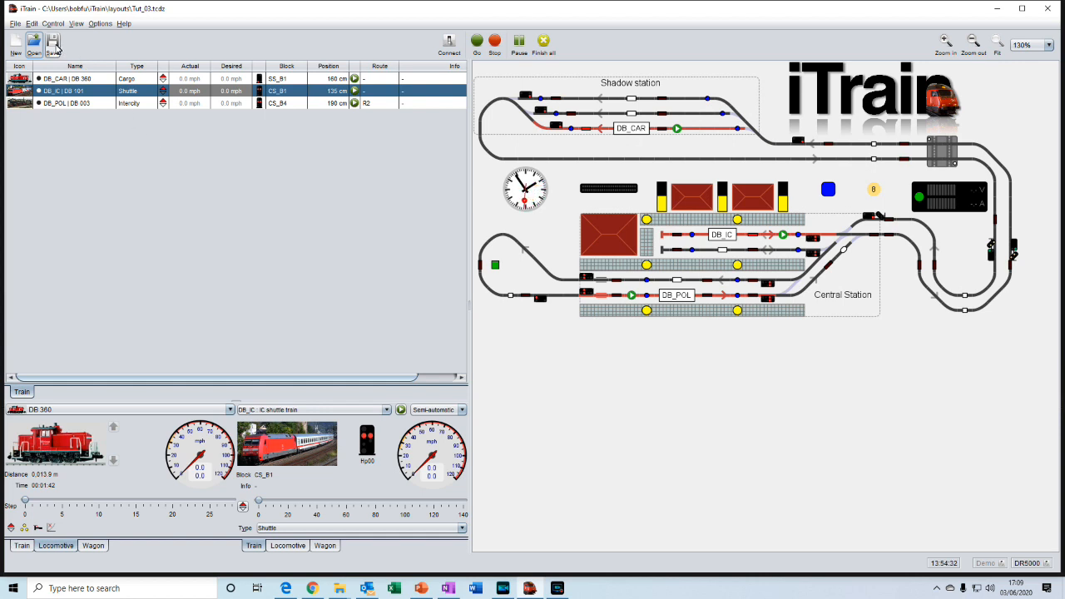
Step: Save the Tut_03 layout
click(53, 43)
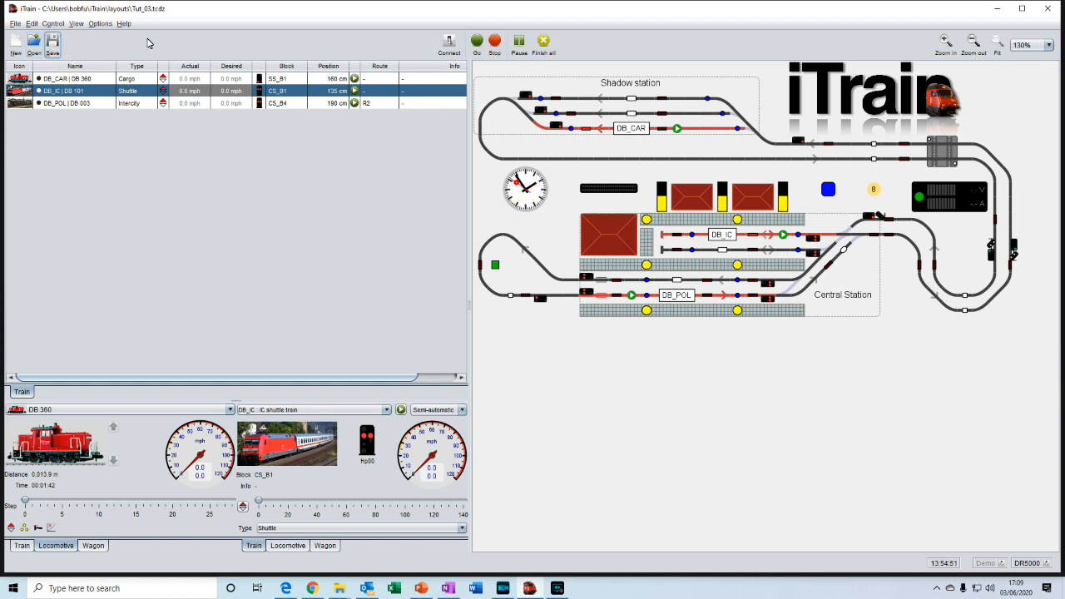